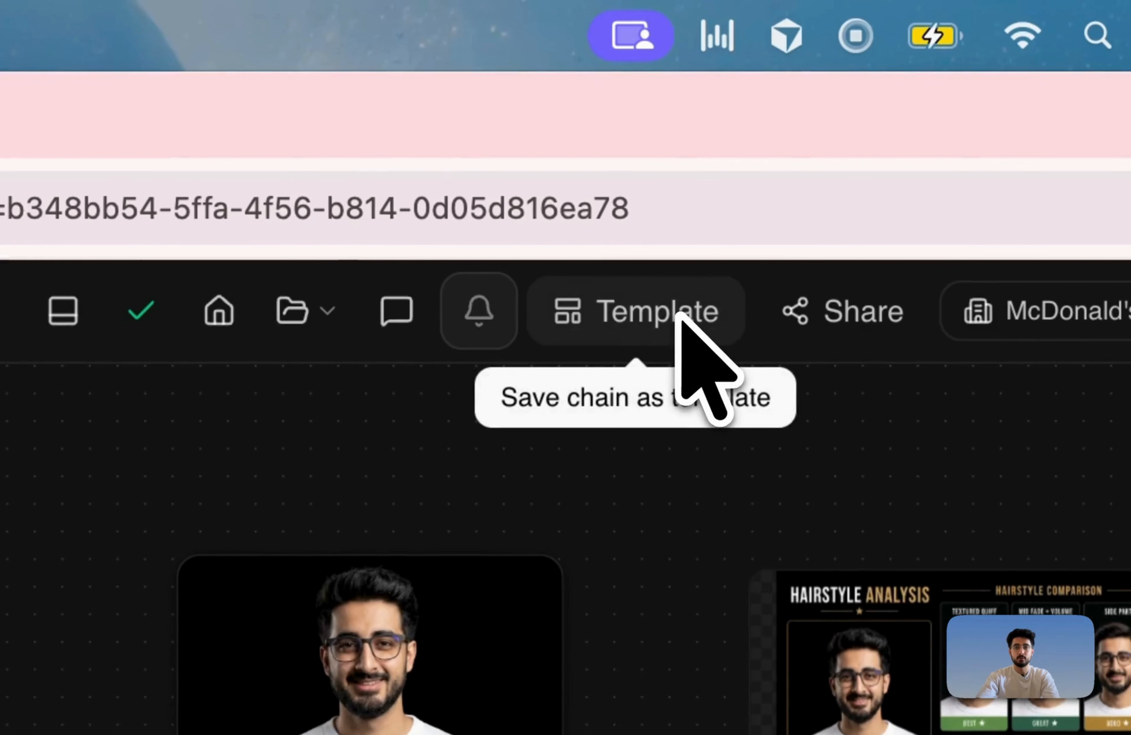
Start a template from the chain, keeping only dp.jpeg and uniqlo airsm.webp as inputs and leaving both prompts in the recipe
{"action": "left_click", "coordinate": [764, 165]}
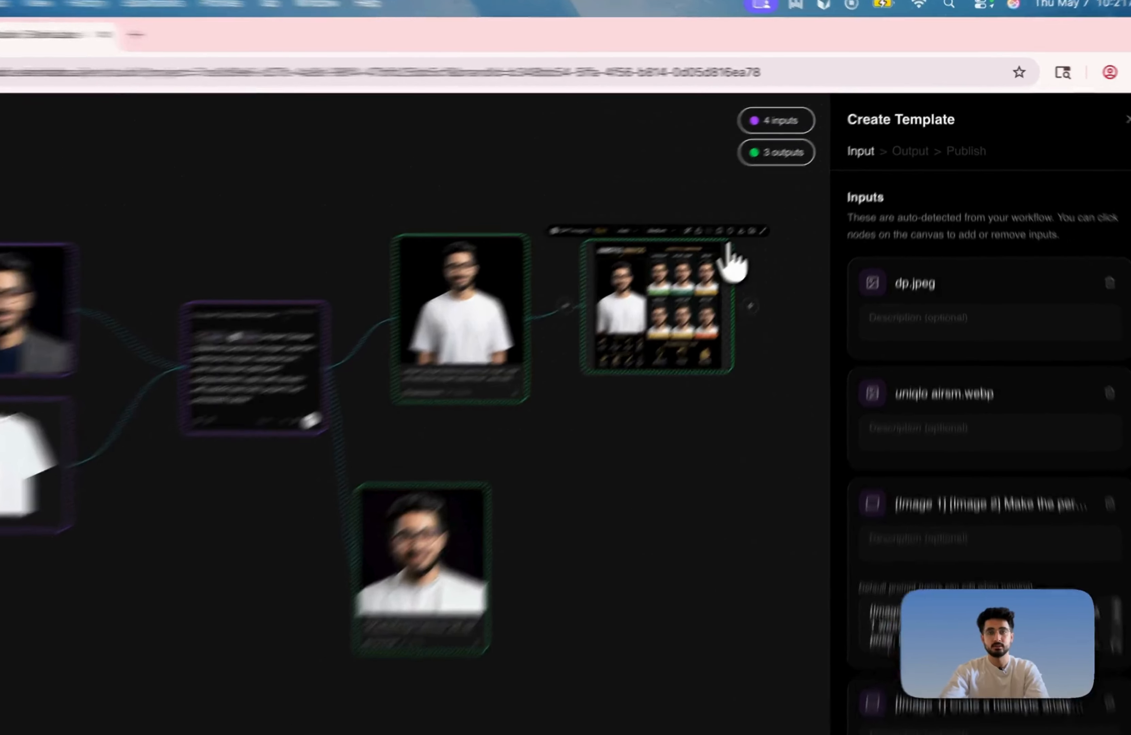
{"action": "left_click", "coordinate": [760, 220]}
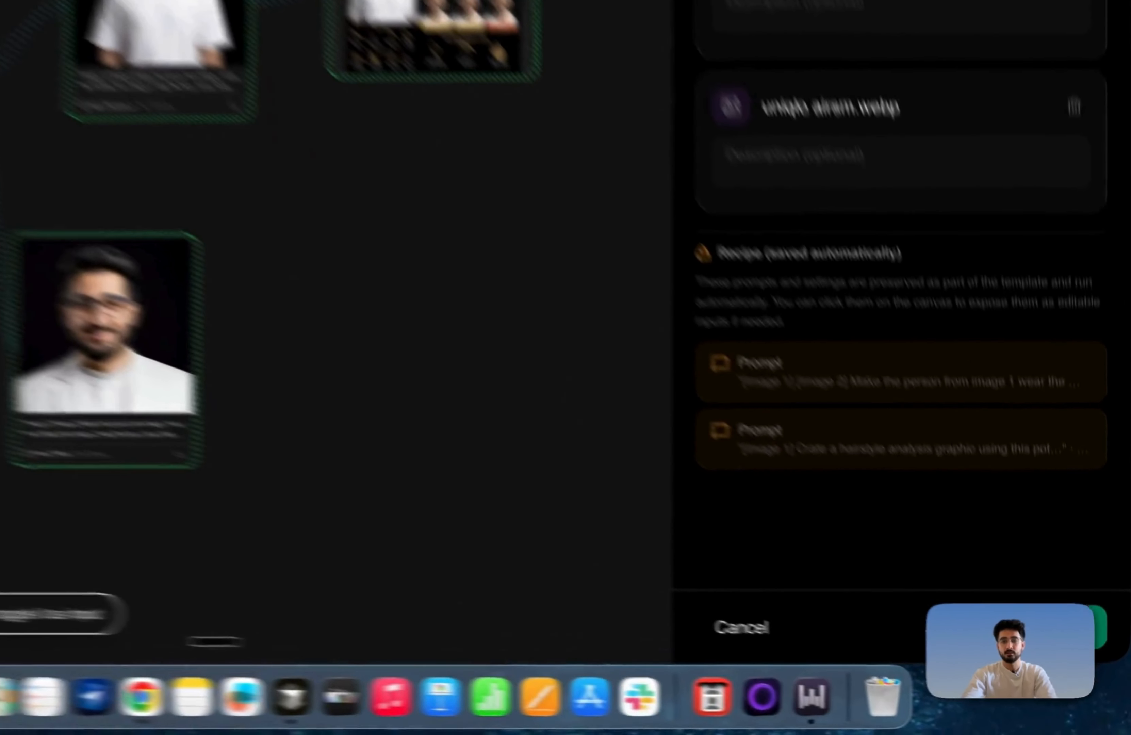
{"action": "left_click", "coordinate": [1085, 668]}
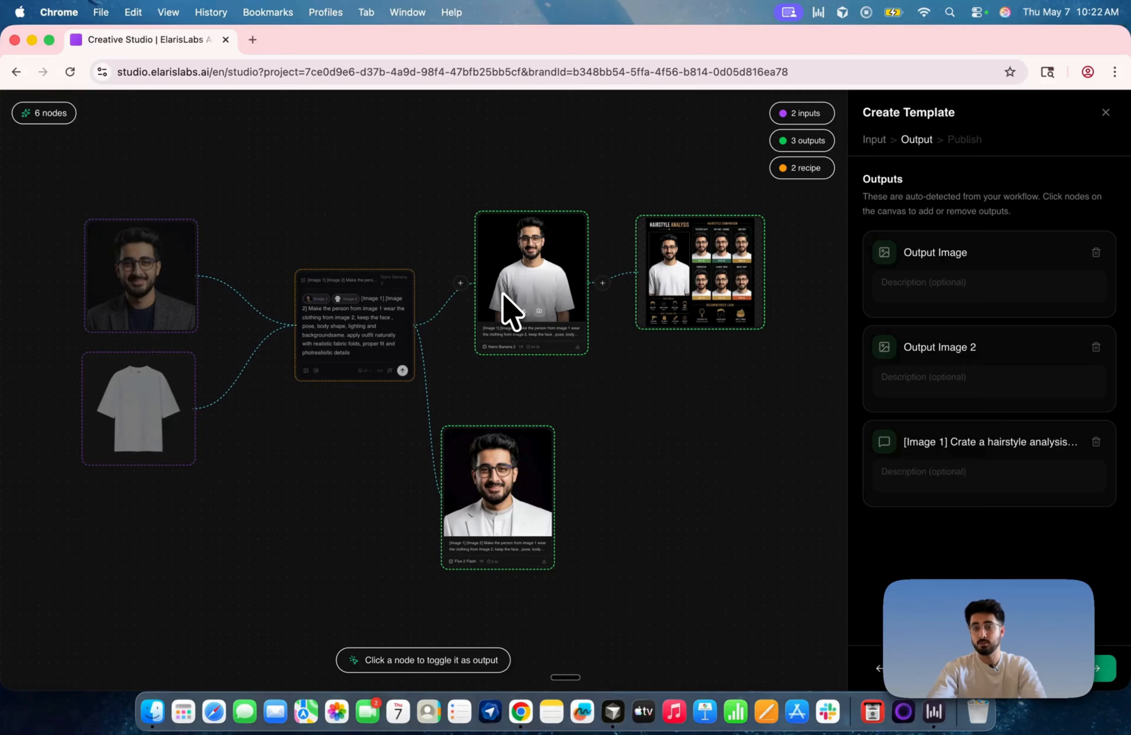
Review the three detected output nodes, keep them all as outputs, and continue to the publishing details
{"action": "mouse_move", "coordinate": [703, 223]}
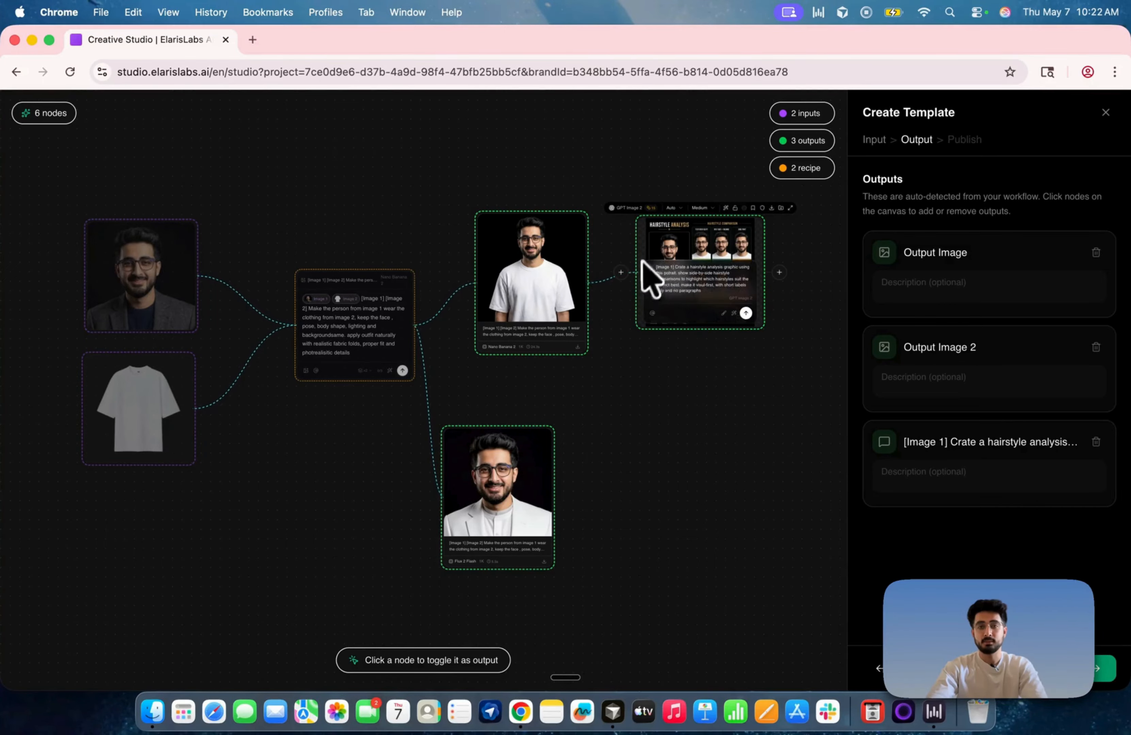
{"action": "scroll", "coordinate": [721, 279], "scroll_direction": "up", "scroll_amount": 2}
{"action": "scroll", "coordinate": [717, 277], "scroll_direction": "up", "scroll_amount": 3}
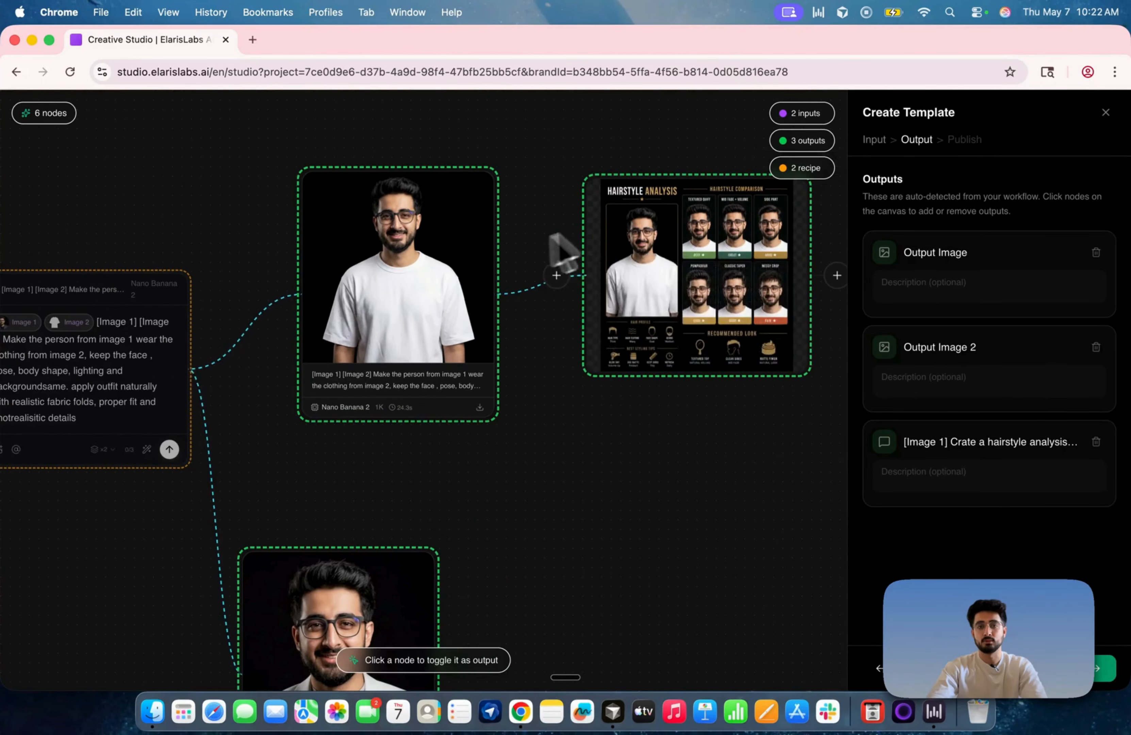
{"action": "scroll", "coordinate": [651, 458], "scroll_direction": "down", "scroll_amount": 5}
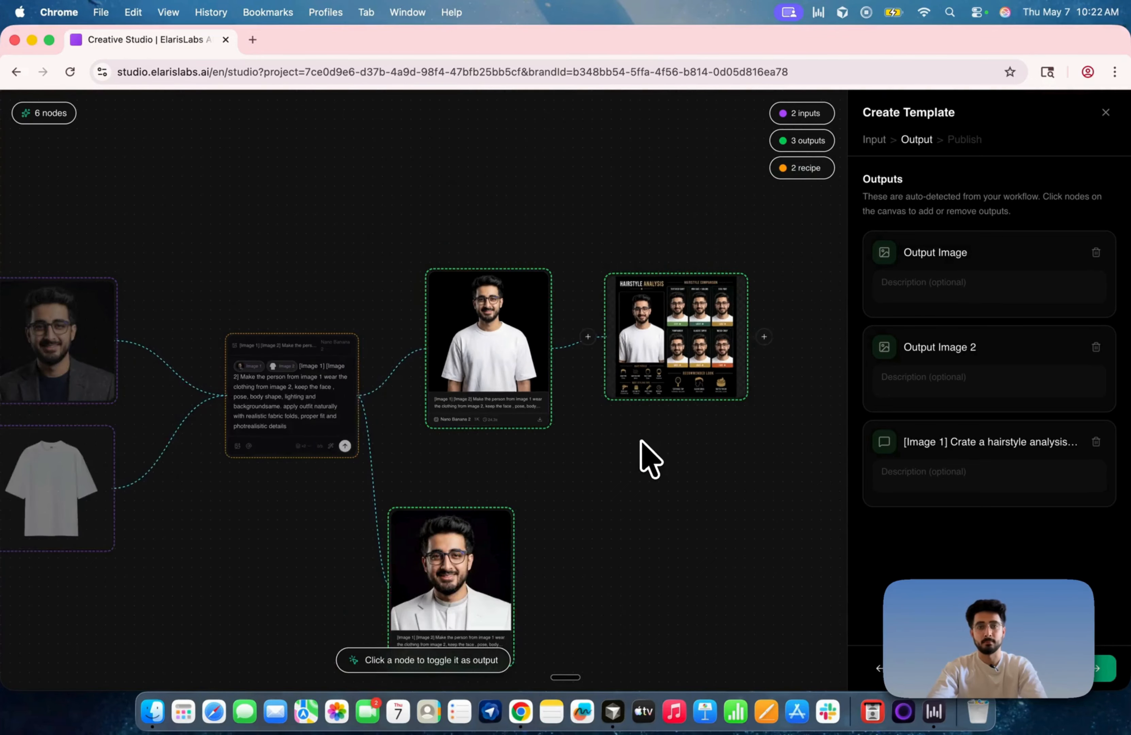
{"action": "mouse_move", "coordinate": [715, 340]}
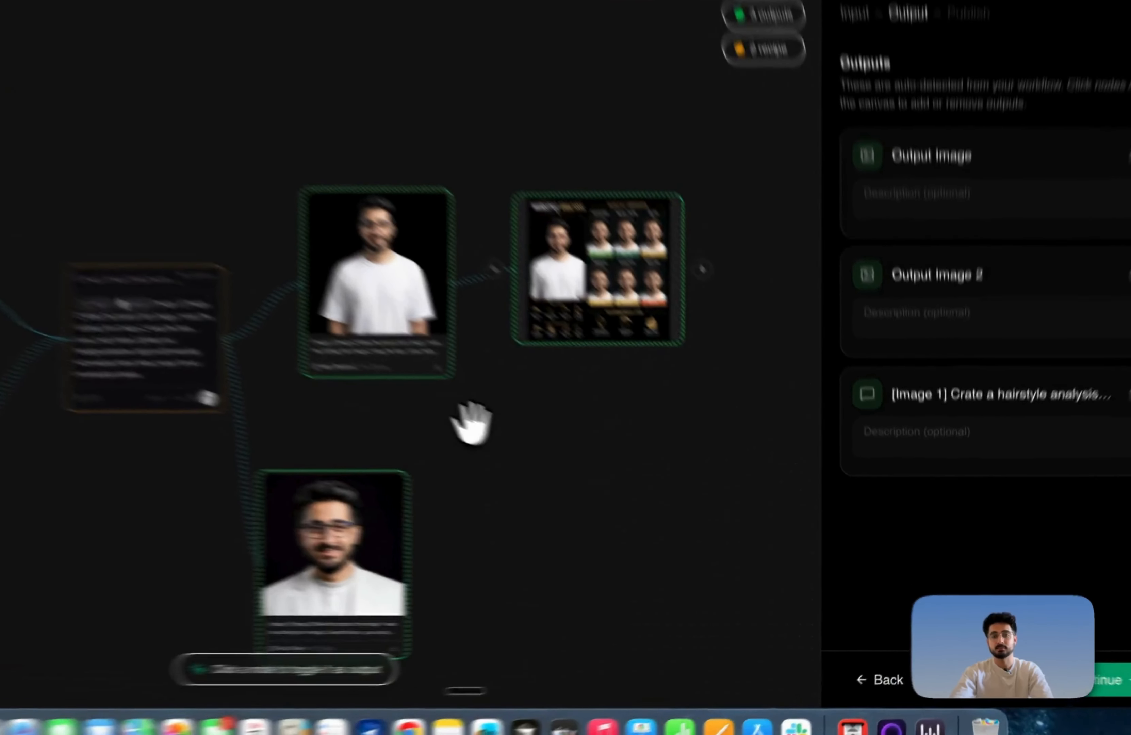
{"action": "left_click_drag", "start_coordinate": [571, 462], "coordinate": [670, 367]}
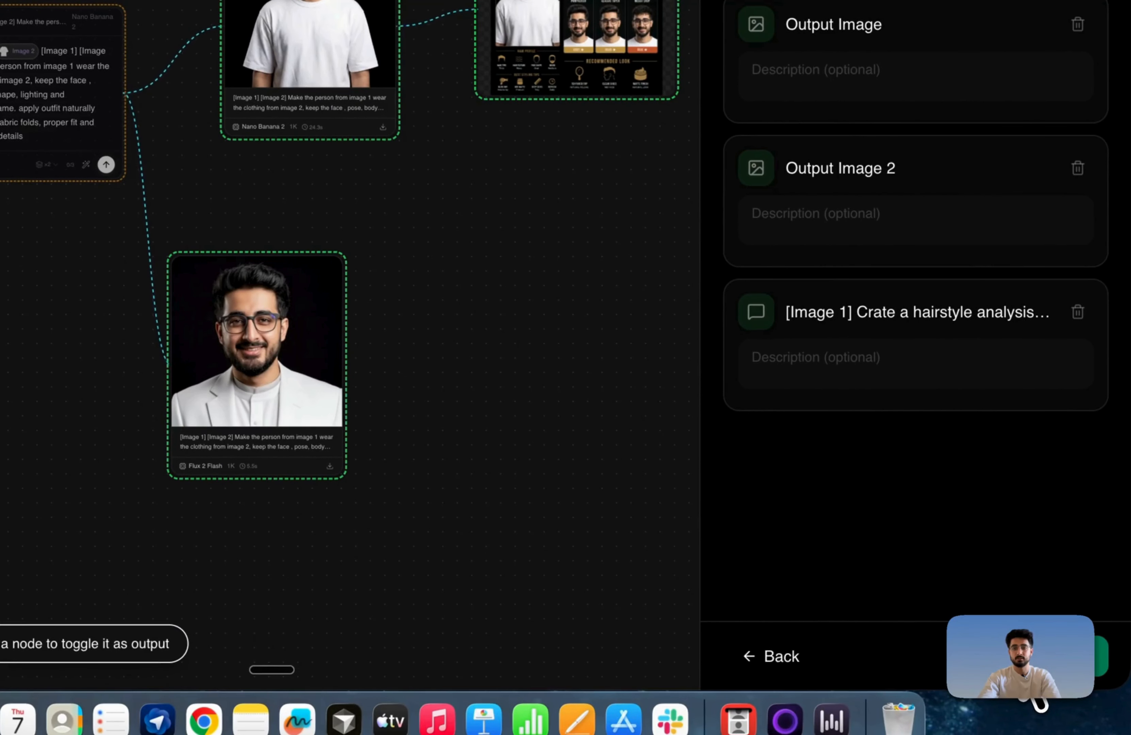
{"action": "left_click", "coordinate": [1041, 666]}
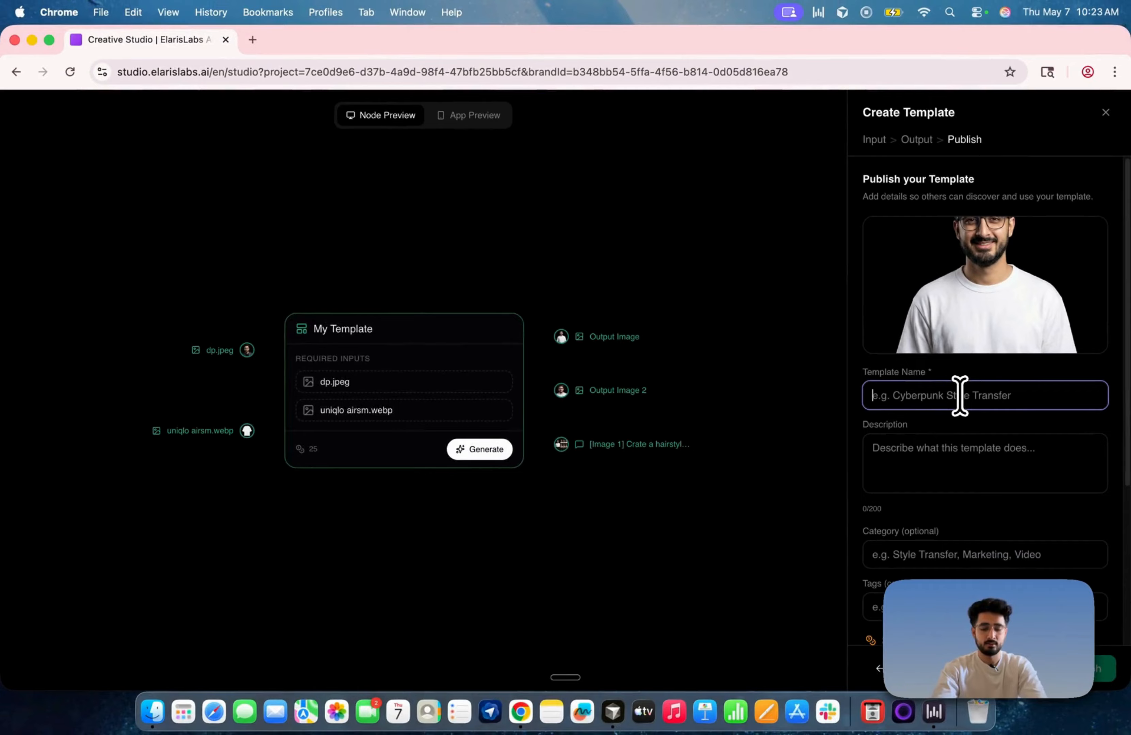
Publish the template under the name tryon-3nodes and open its published page
{"action": "type", "text": "try"}
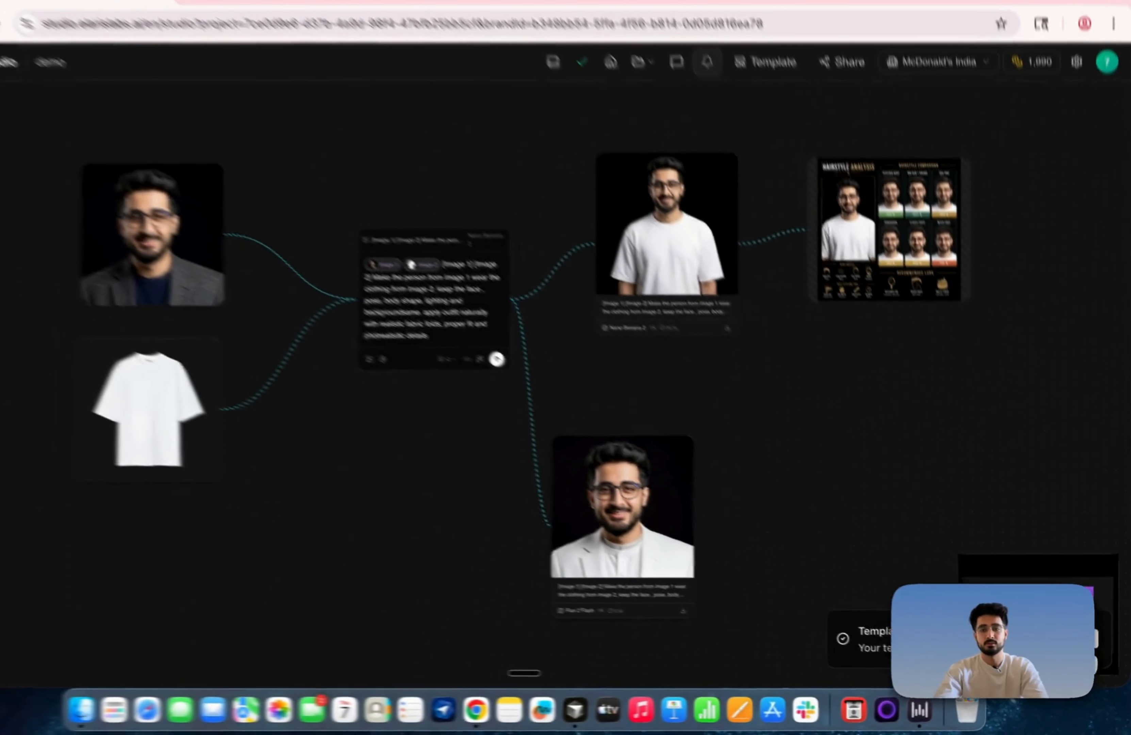
{"action": "left_click", "coordinate": [1059, 603]}
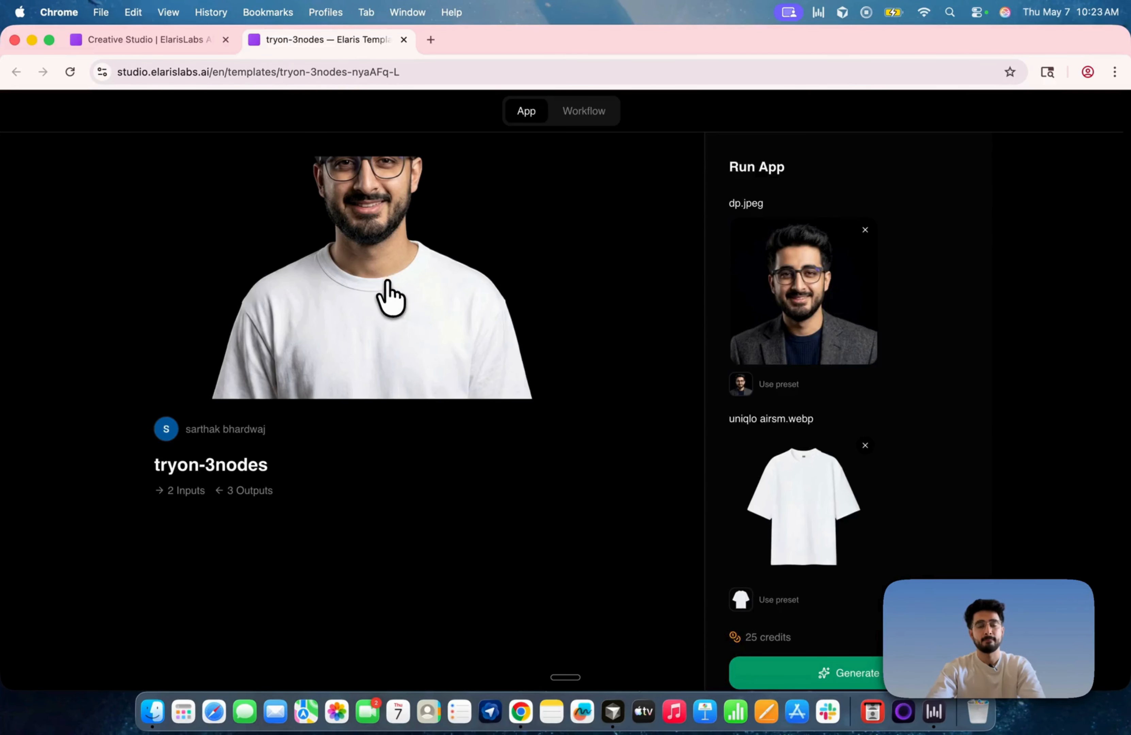
Look over the template's app page and workflow, and open the template in the studio
{"action": "scroll", "coordinate": [809, 473], "scroll_direction": "down", "scroll_amount": 1}
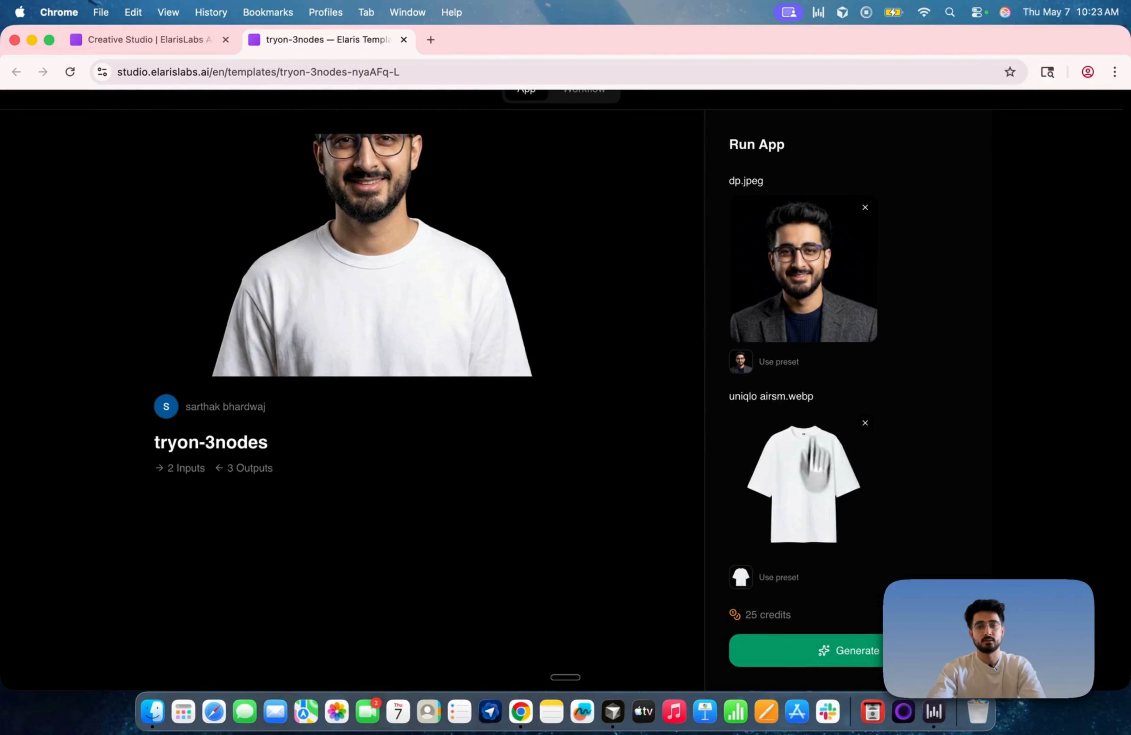
{"action": "scroll", "coordinate": [786, 472], "scroll_direction": "up", "scroll_amount": 1}
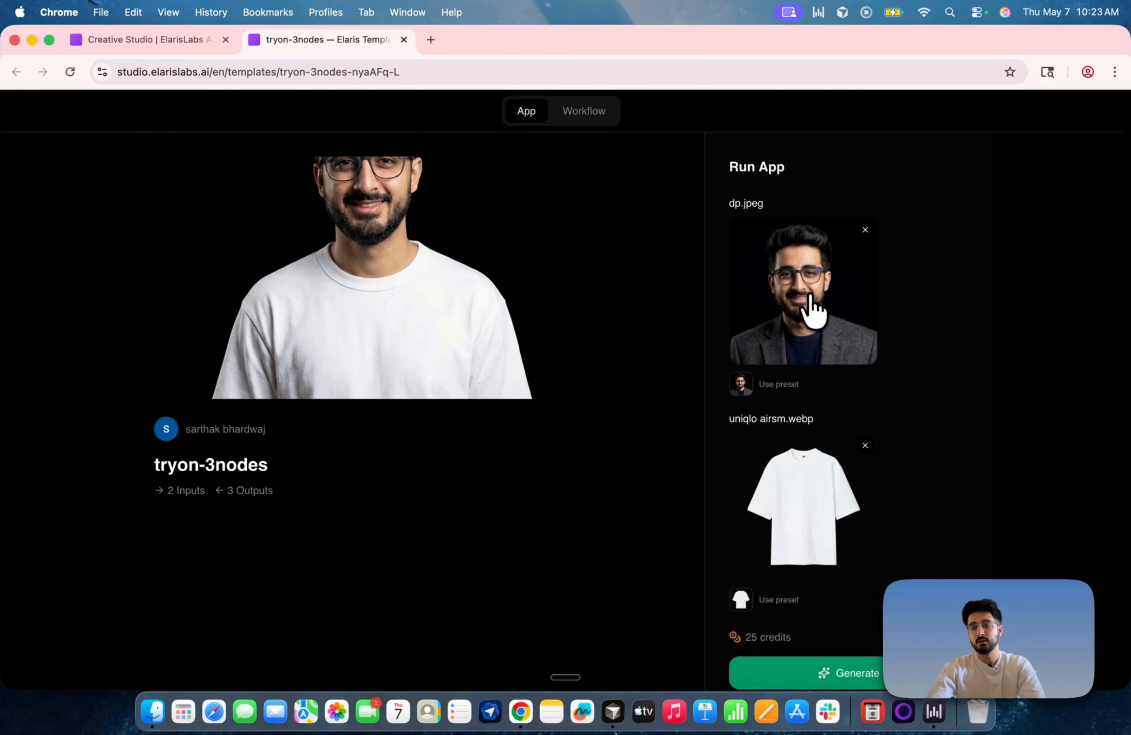
{"action": "left_click", "coordinate": [593, 106]}
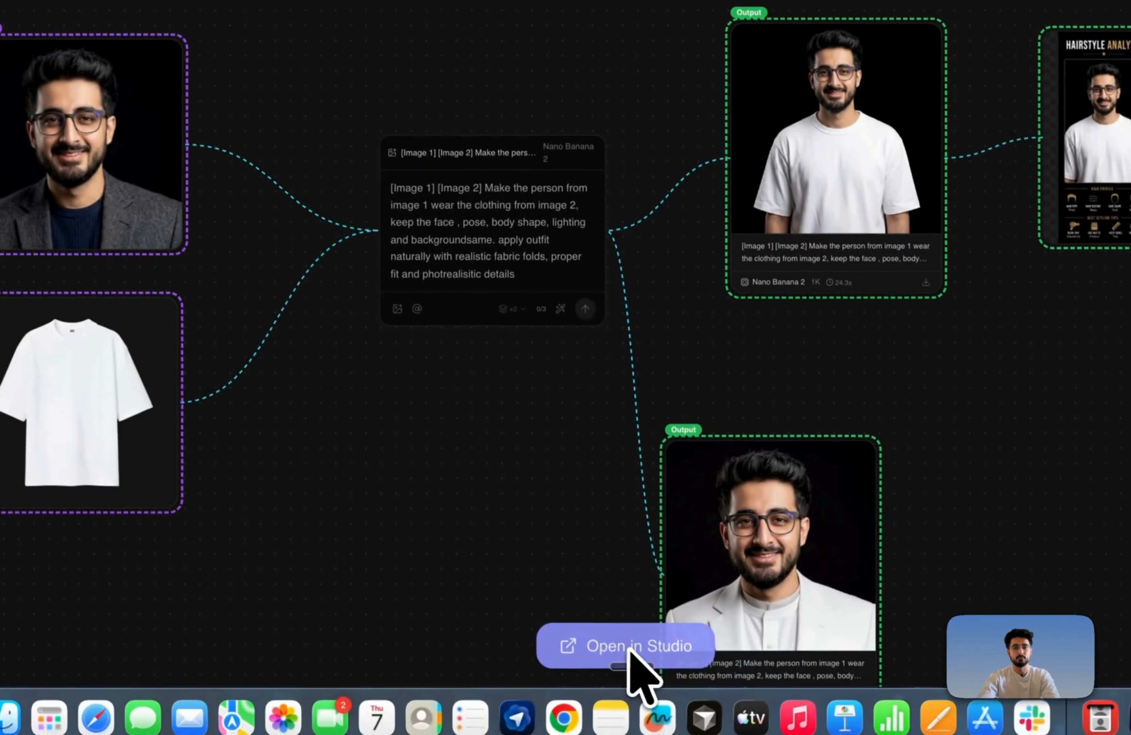
{"action": "left_click", "coordinate": [580, 639]}
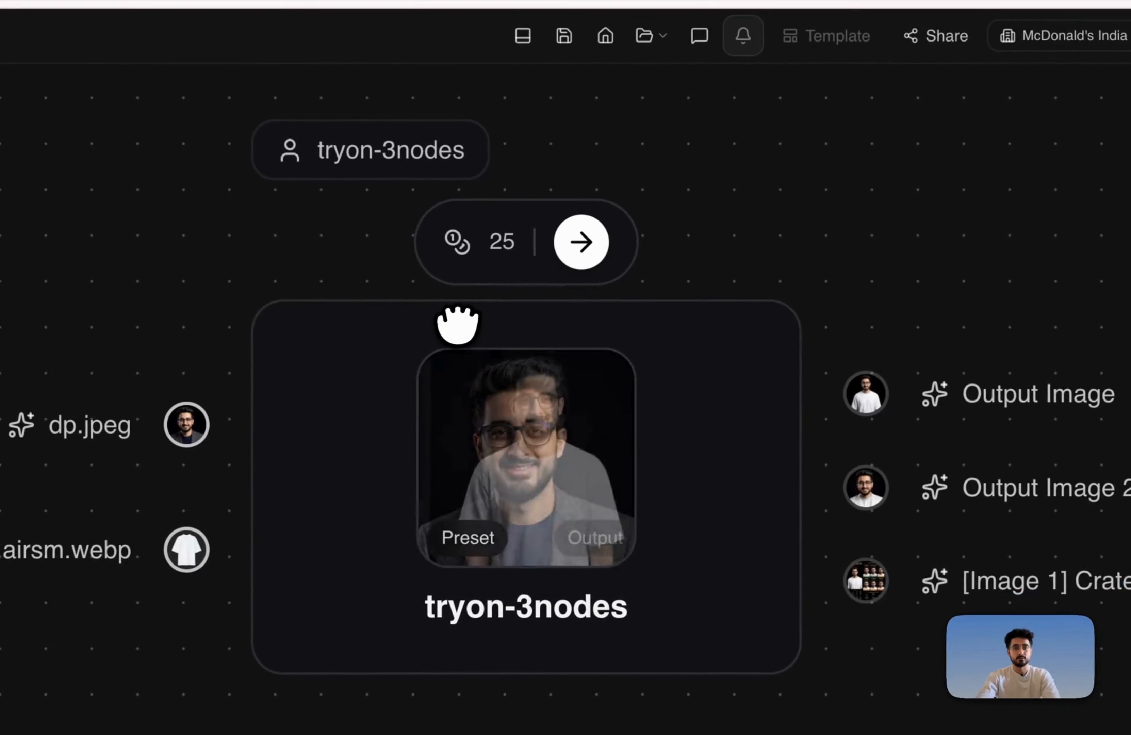
Upload kk.jpeg from the computer as the reference image for the template's dp.jpeg input
{"action": "scroll", "coordinate": [758, 272], "scroll_direction": "down", "scroll_amount": 5}
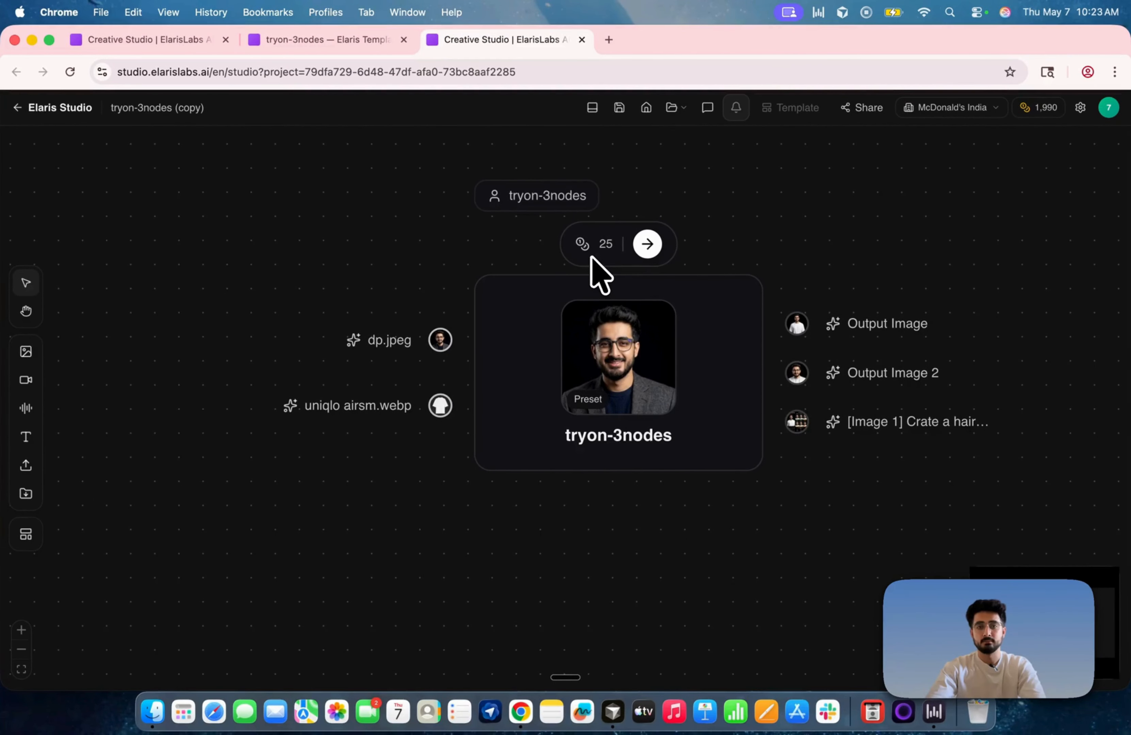
{"action": "scroll", "coordinate": [750, 268], "scroll_direction": "down", "scroll_amount": 2}
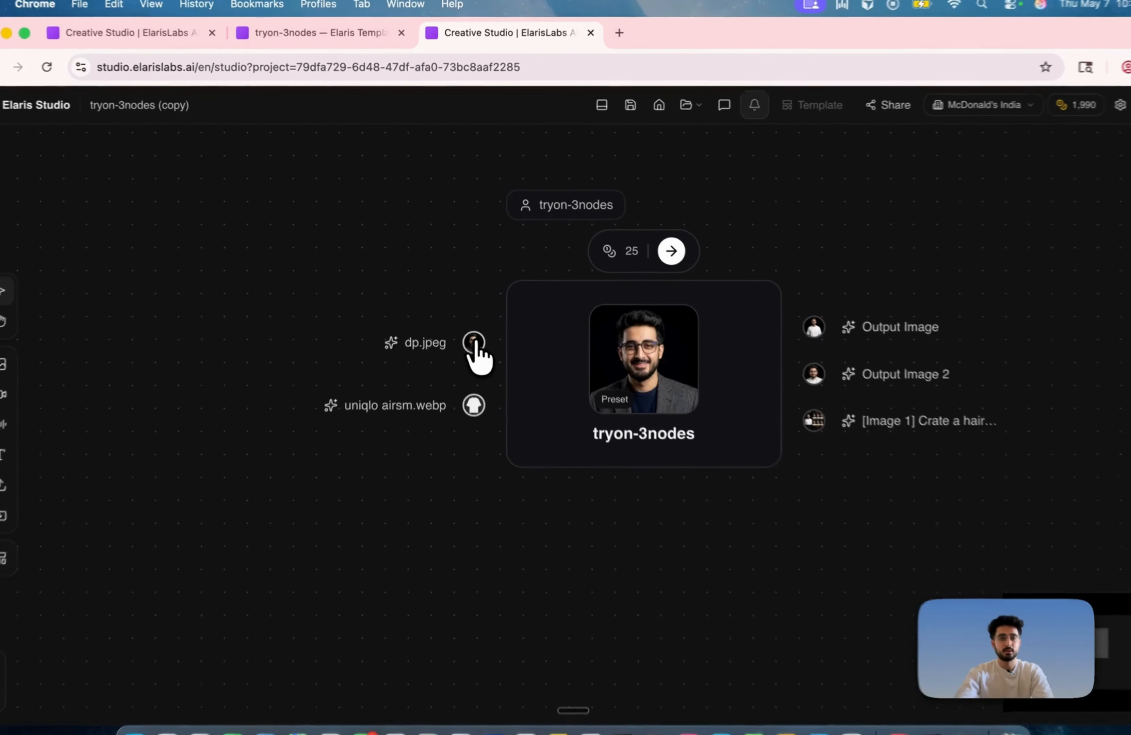
{"action": "left_click", "coordinate": [474, 343]}
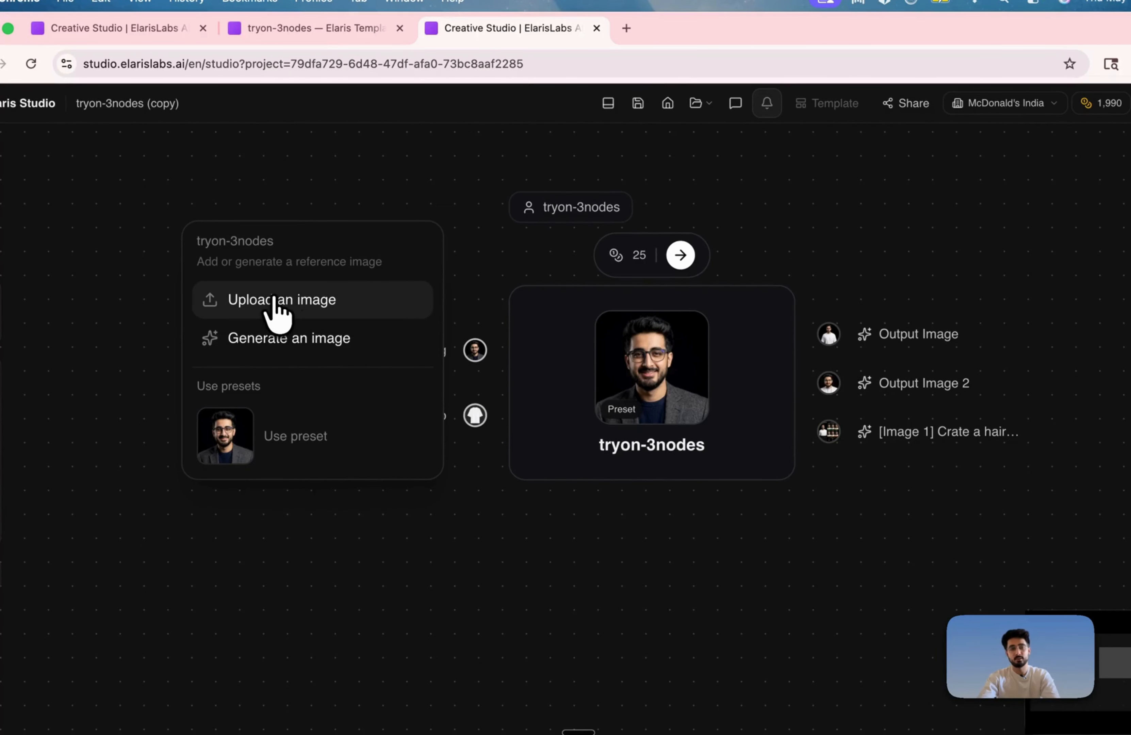
{"action": "left_click", "coordinate": [275, 300]}
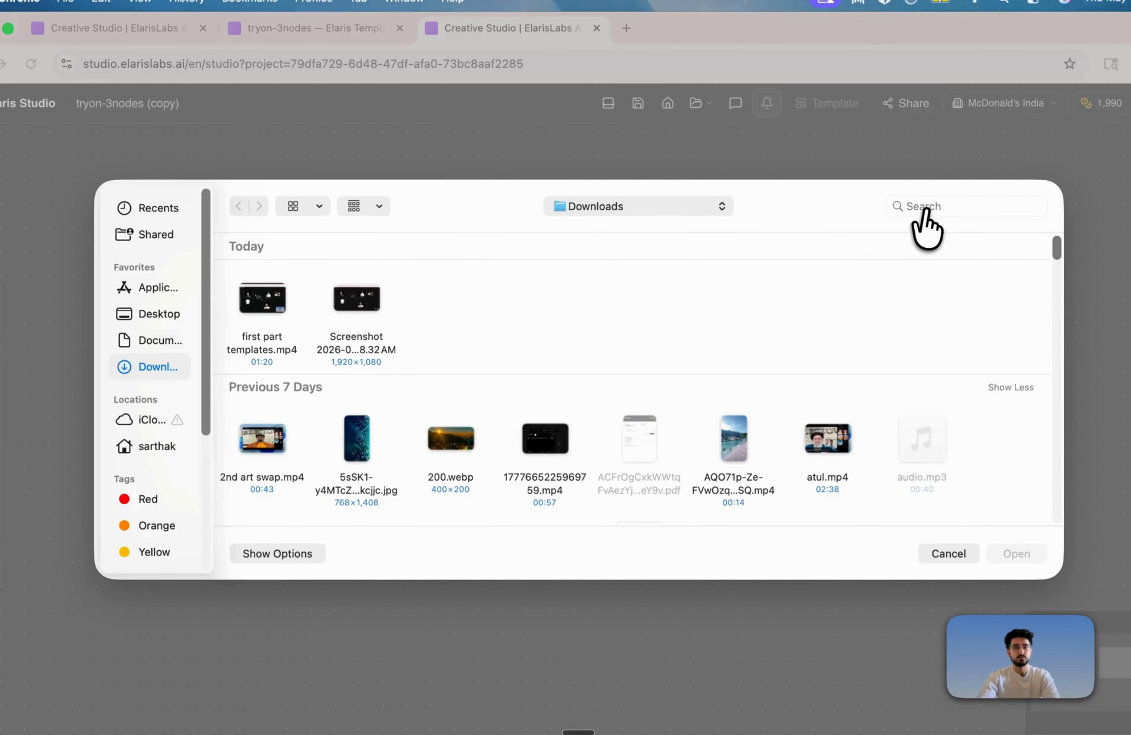
{"action": "left_click", "coordinate": [925, 213]}
{"action": "type", "text": "kk"}
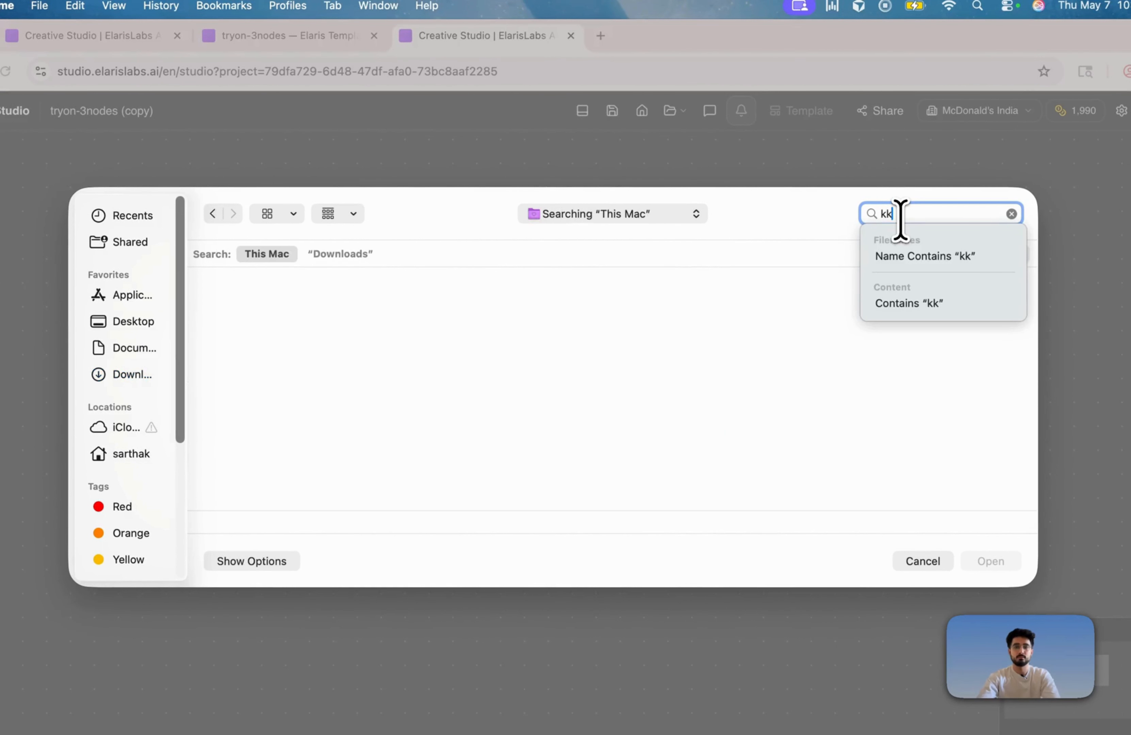
{"action": "left_click", "coordinate": [435, 338]}
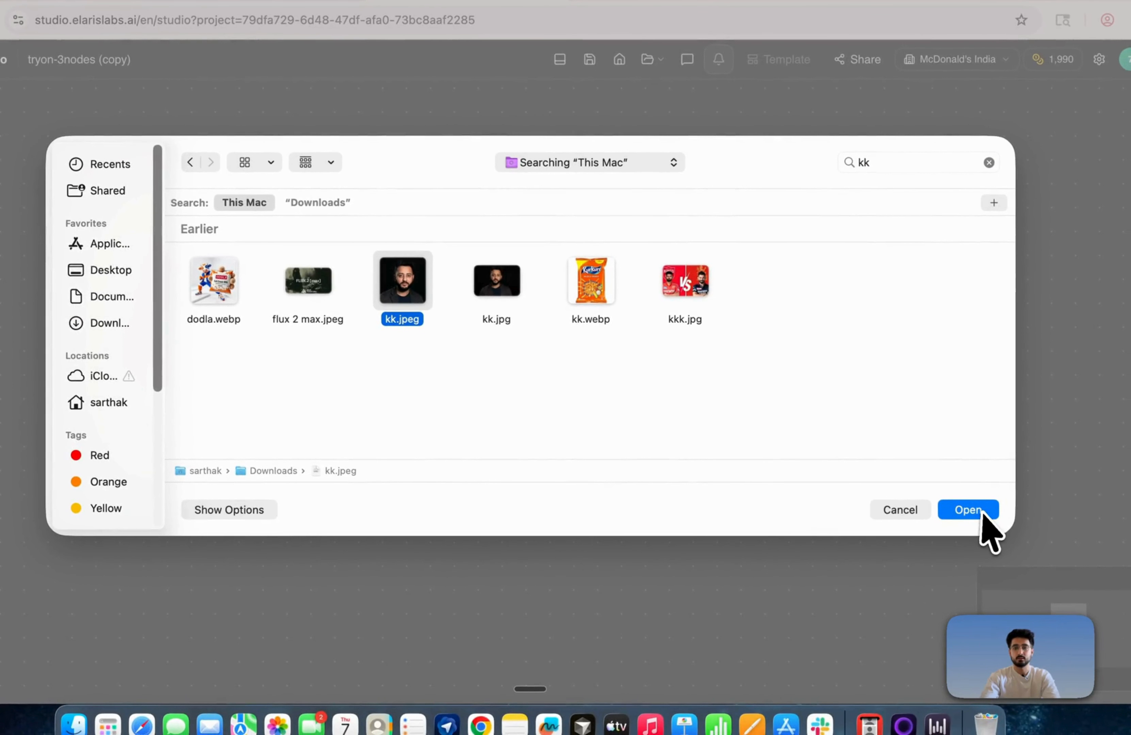
{"action": "left_click", "coordinate": [983, 511]}
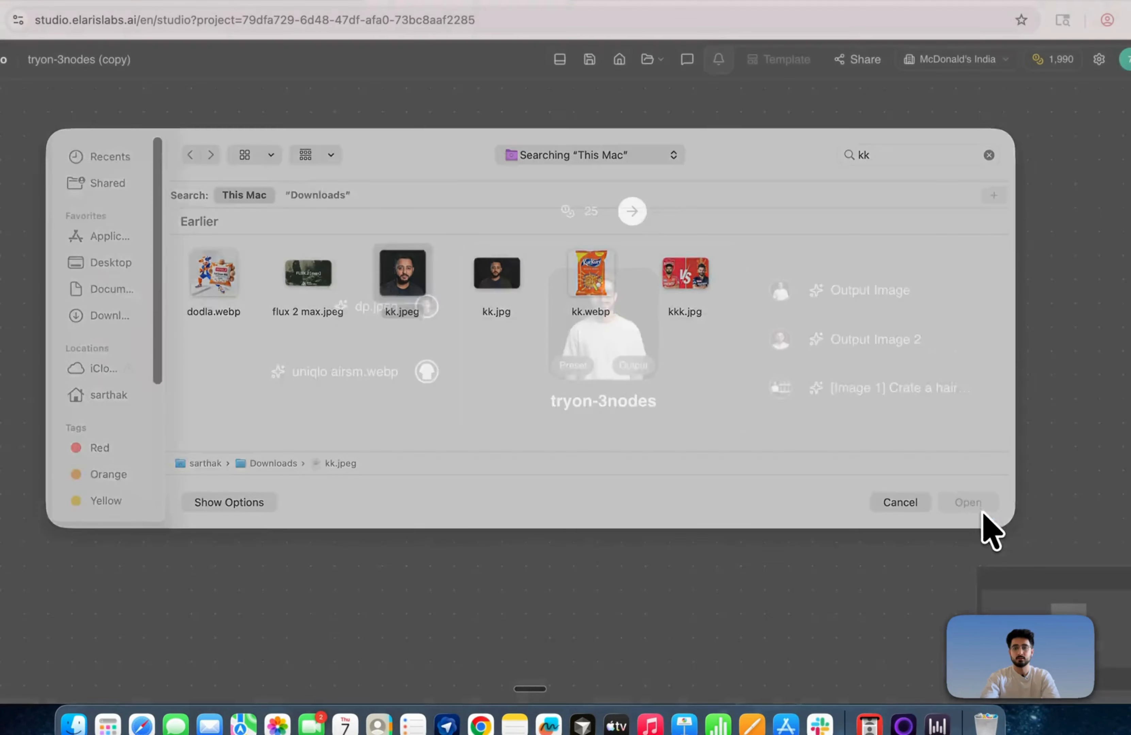
Move the tryon-3nodes node clear of the uploaded portrait and run the template
{"action": "left_click", "coordinate": [184, 286]}
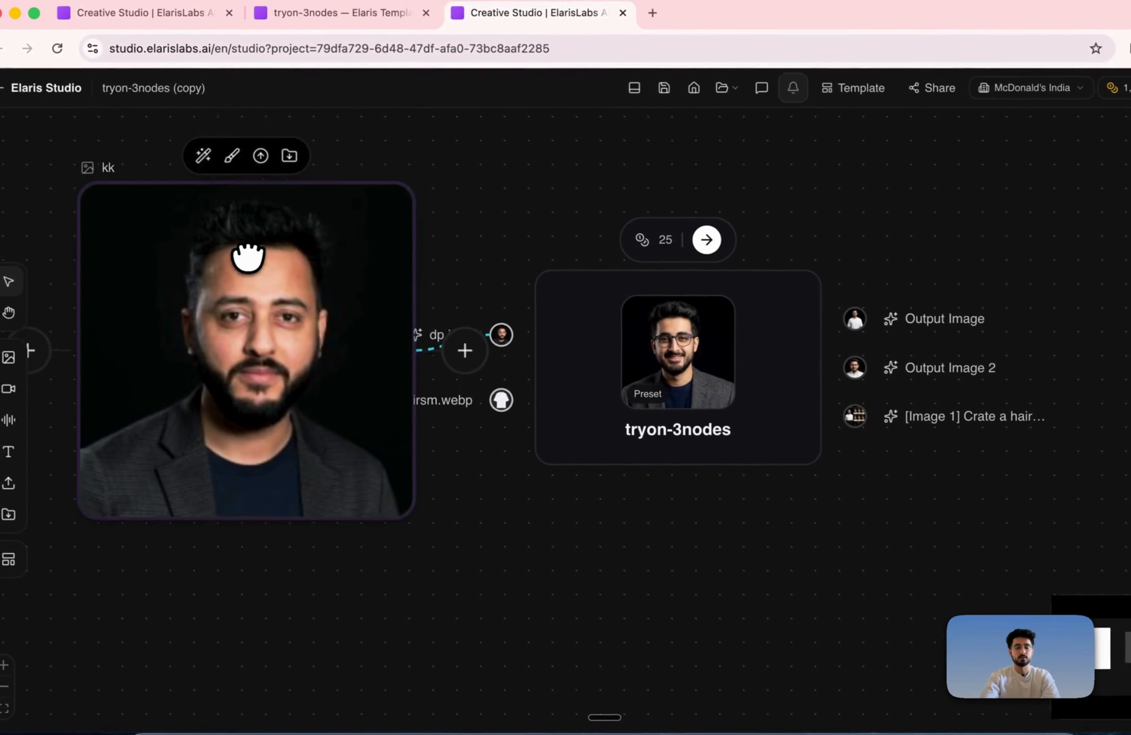
{"action": "scroll", "coordinate": [163, 258], "scroll_direction": "down", "scroll_amount": 3}
{"action": "scroll", "coordinate": [351, 353], "scroll_direction": "down", "scroll_amount": 2}
{"action": "left_click_drag", "start_coordinate": [488, 353], "coordinate": [506, 403]}
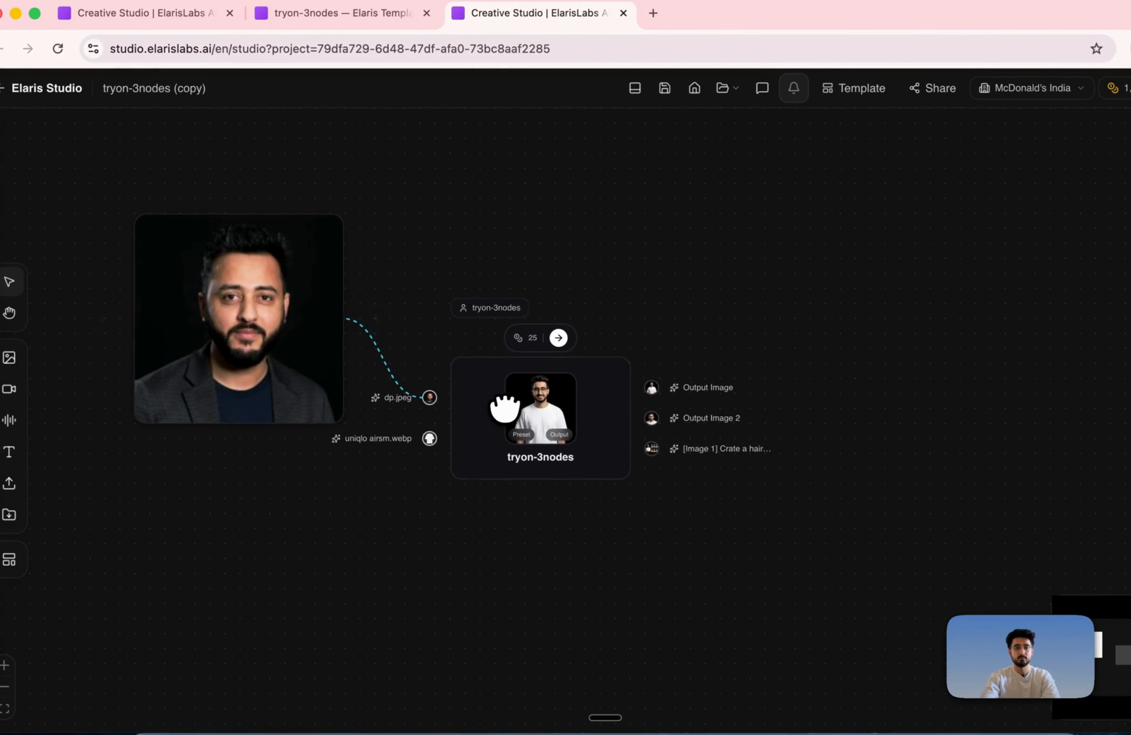
{"action": "left_click", "coordinate": [559, 340]}
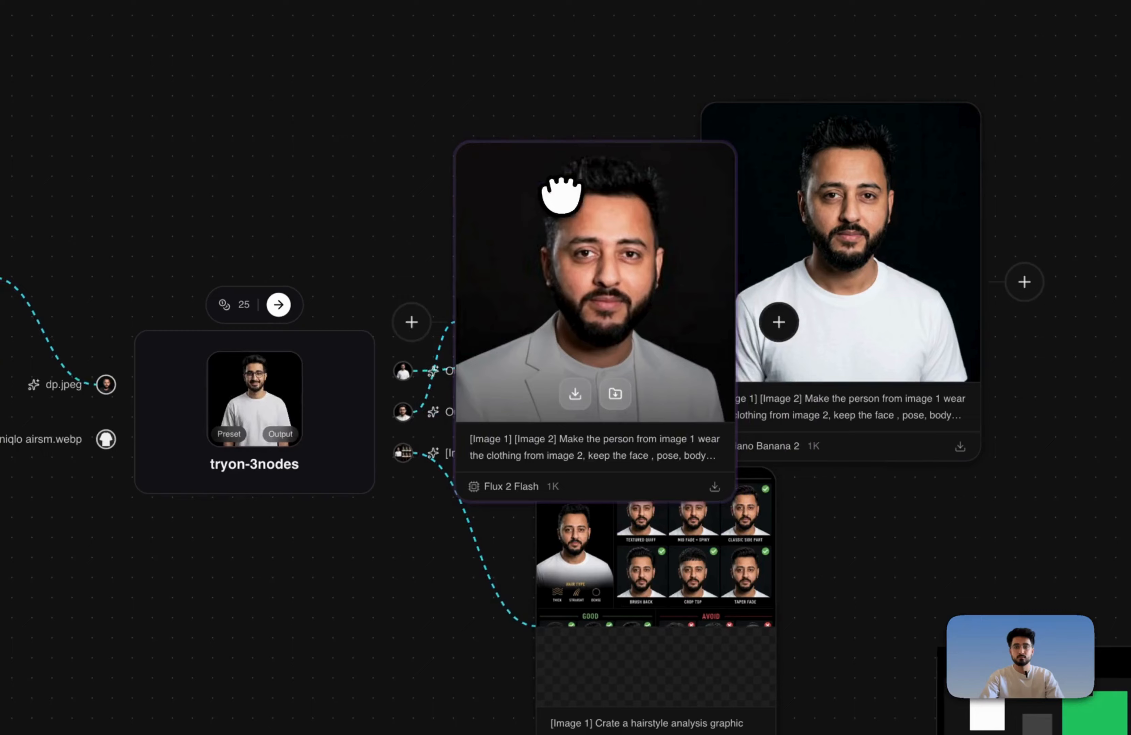
Spread the Nano Banana 2, Flux 2 Flash and hairstyle analysis results apart on the canvas and inspect the hairstyle graphic up close
{"action": "left_click_drag", "start_coordinate": [893, 220], "coordinate": [975, 194]}
{"action": "left_click_drag", "start_coordinate": [626, 270], "coordinate": [646, 185]}
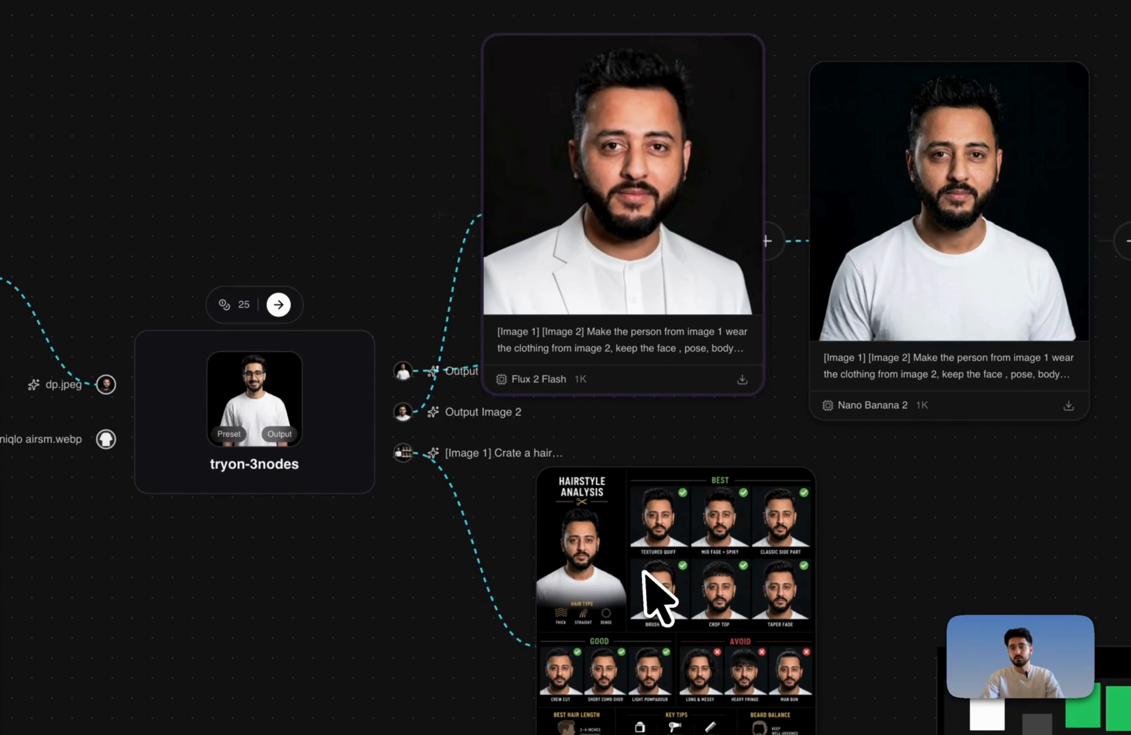
{"action": "left_click_drag", "start_coordinate": [636, 565], "coordinate": [490, 530]}
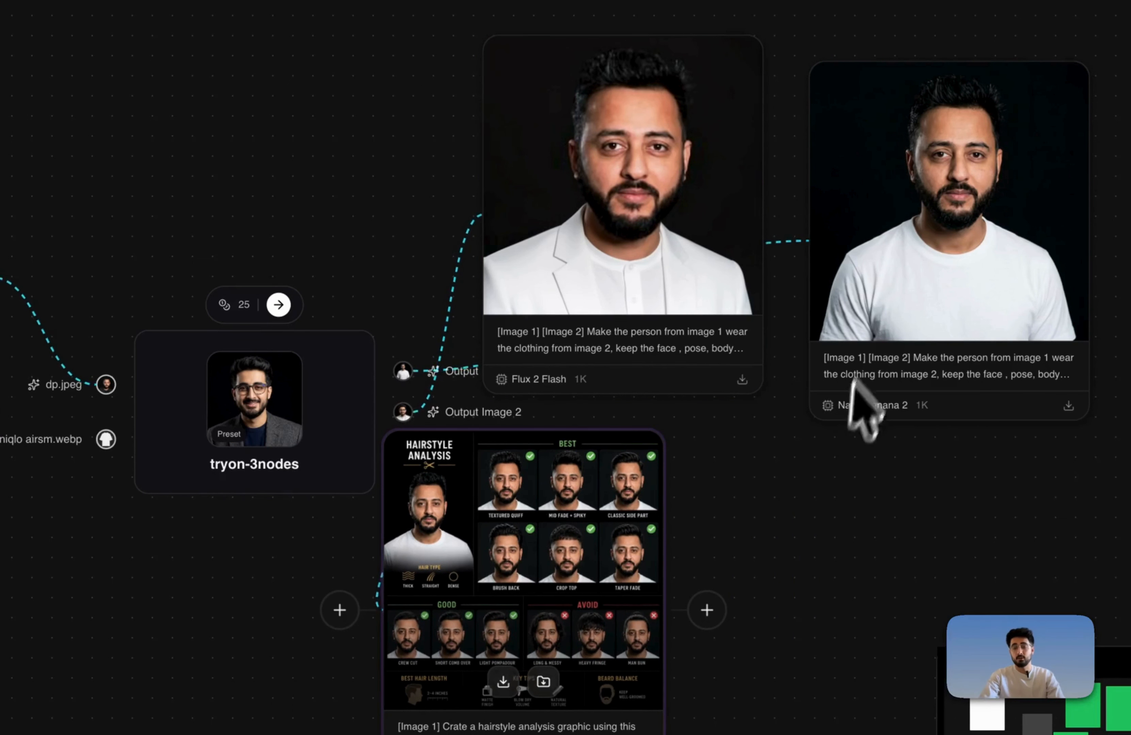
{"action": "scroll", "coordinate": [541, 573], "scroll_direction": "up", "scroll_amount": 2}
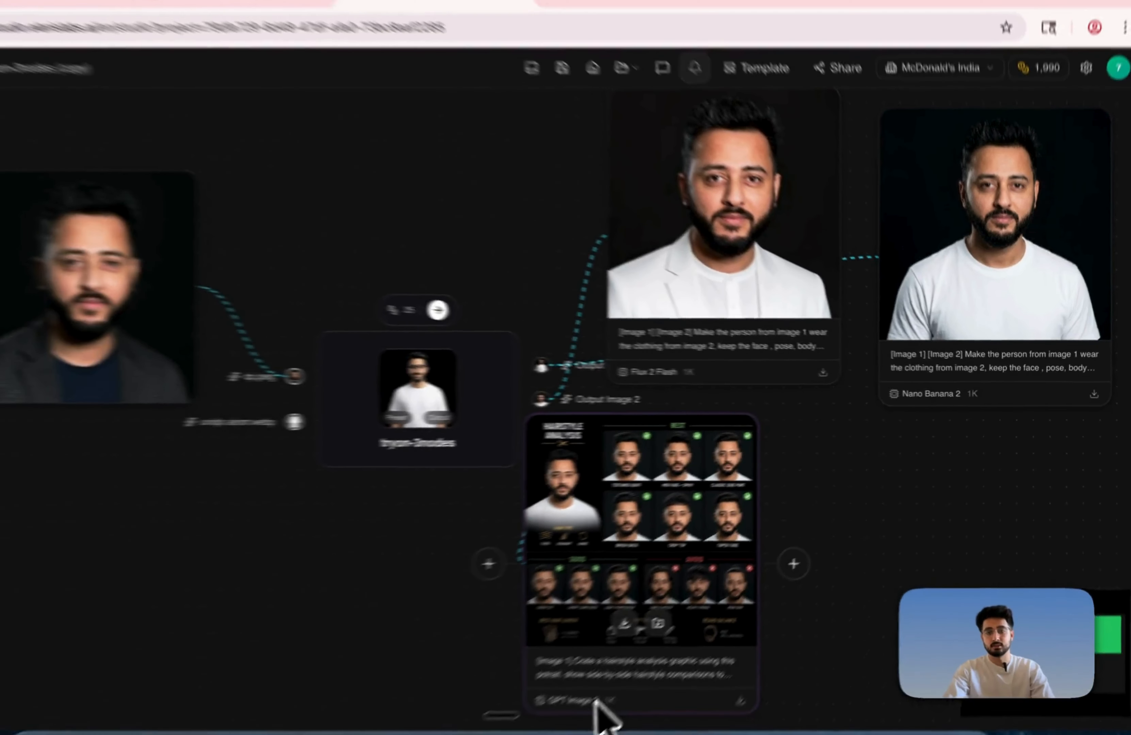
{"action": "scroll", "coordinate": [539, 573], "scroll_direction": "up", "scroll_amount": 3}
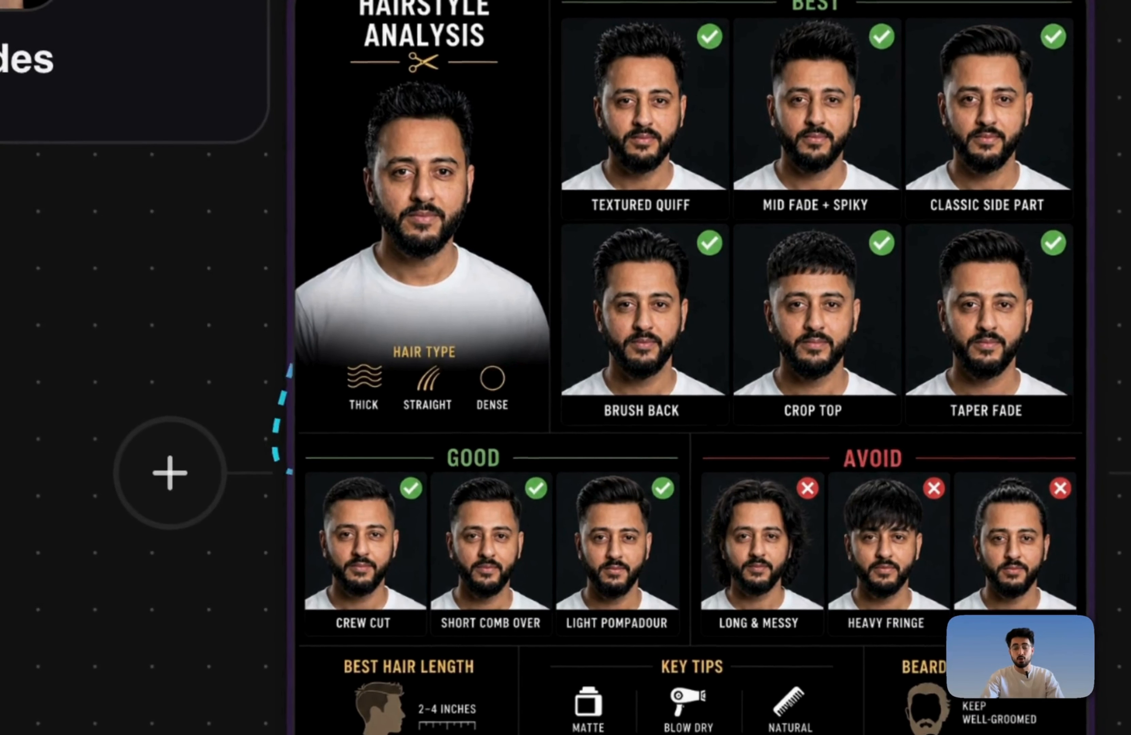
{"action": "mouse_move", "coordinate": [649, 465]}
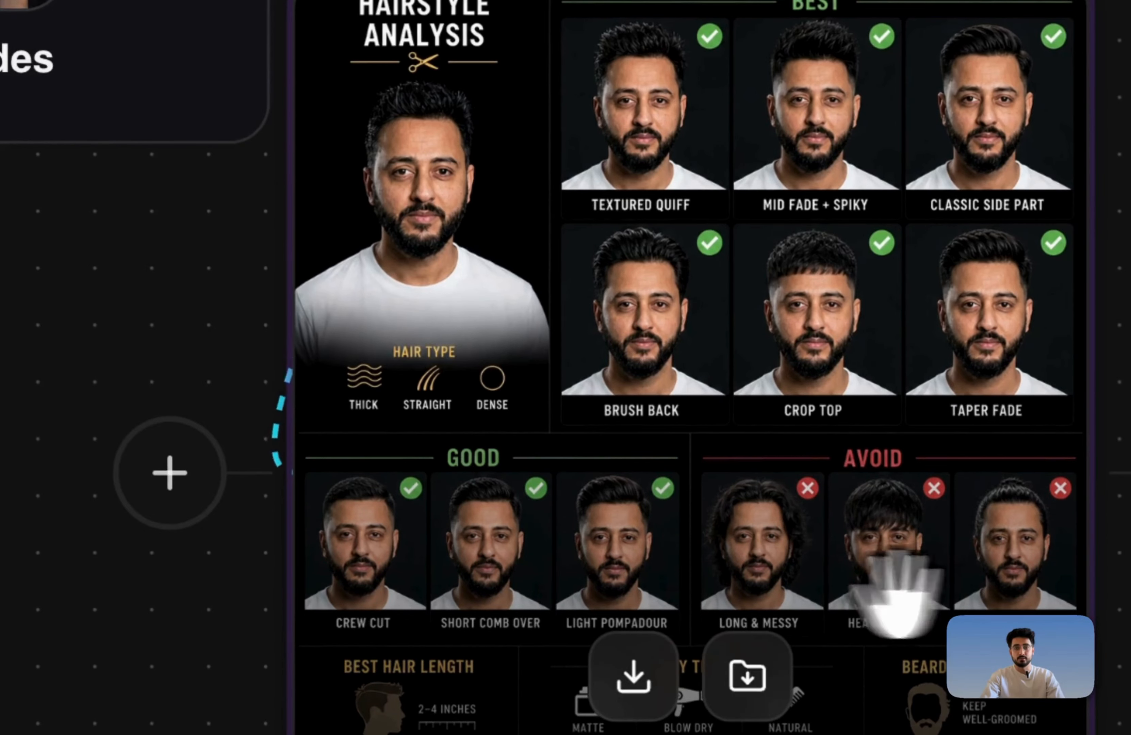